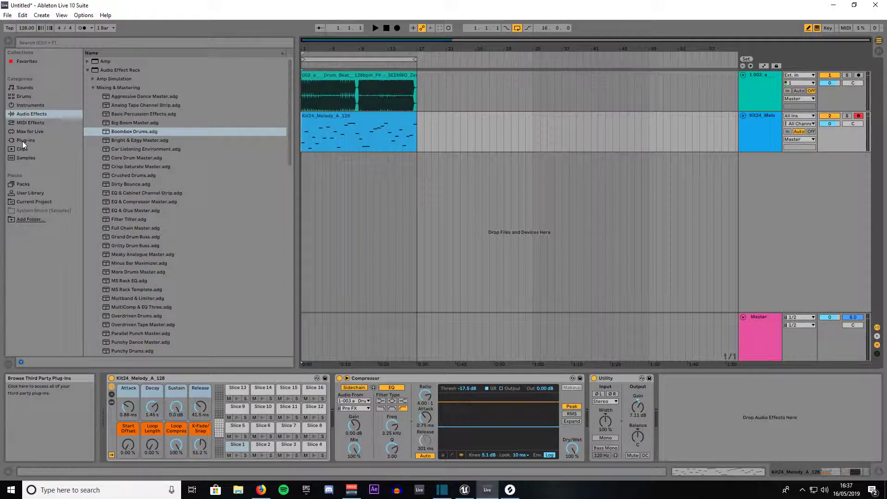
Add a Limiter to the Master track and set its ceiling to 0.00 dB and lookahead to 6 ms.
{"action": "left_click", "coordinate": [24, 114]}
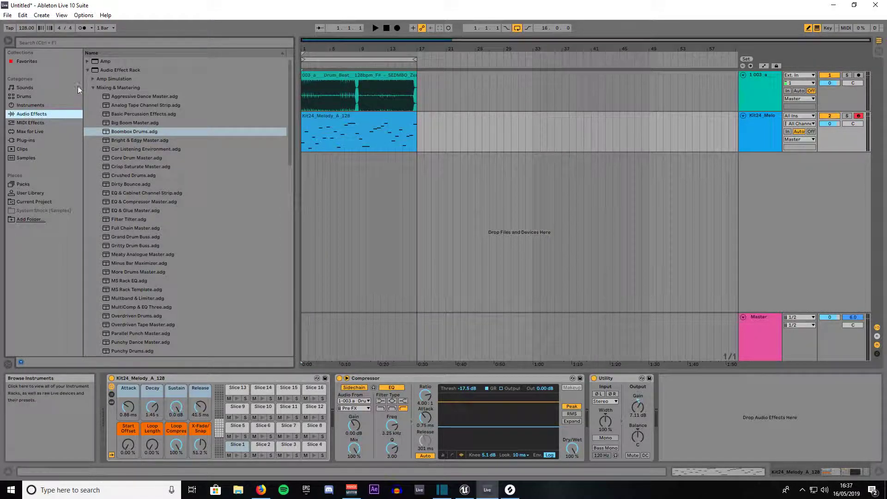
{"action": "left_click", "coordinate": [90, 70]}
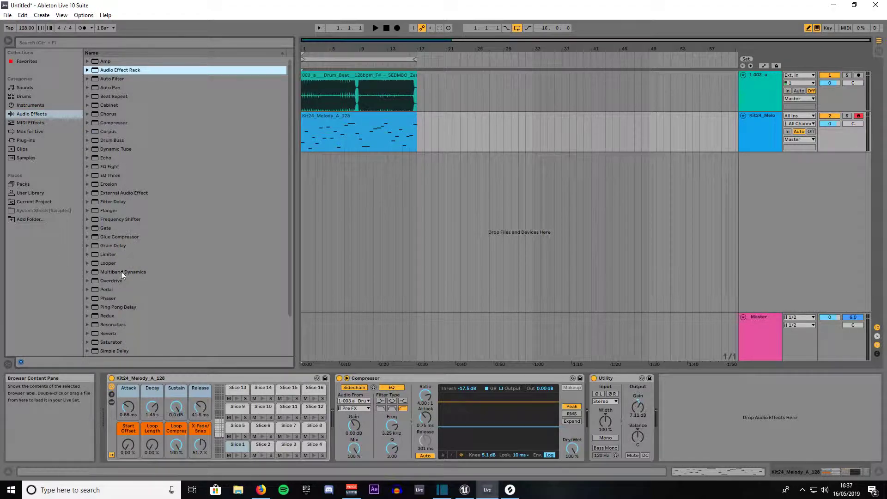
{"action": "left_click", "coordinate": [105, 254]}
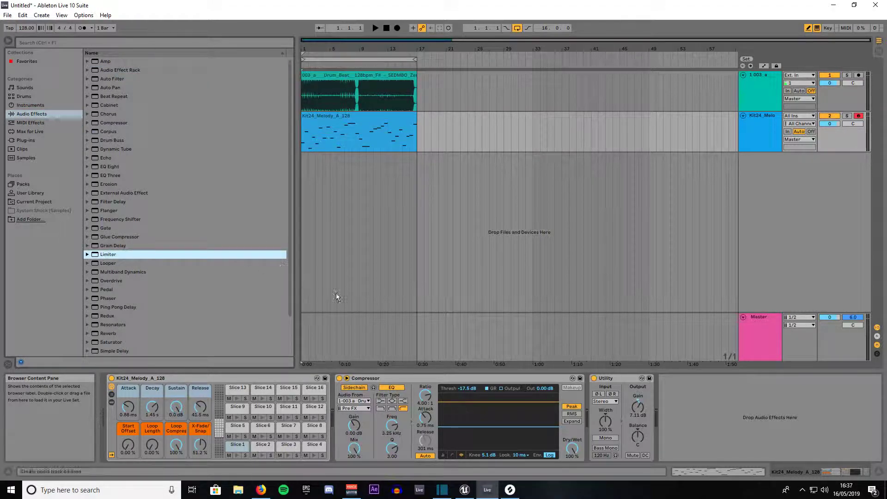
{"action": "left_click", "coordinate": [363, 328]}
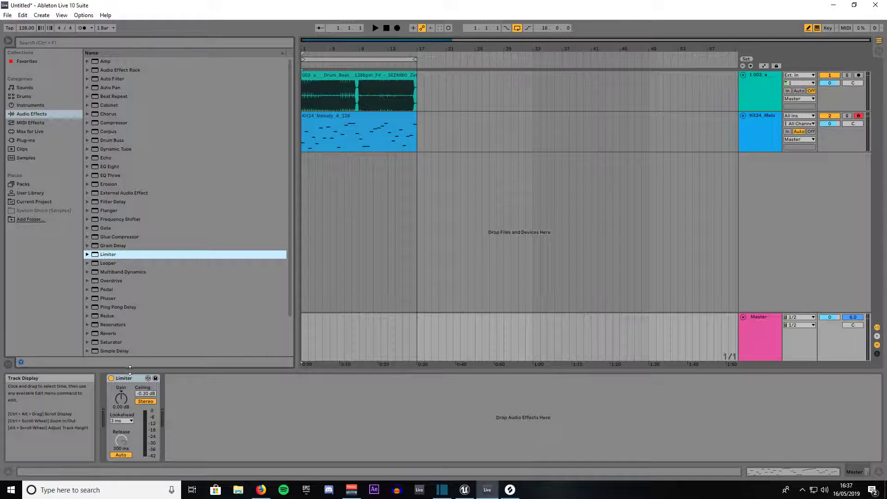
{"action": "left_click_drag", "start_coordinate": [146, 394], "coordinate": [146, 372]}
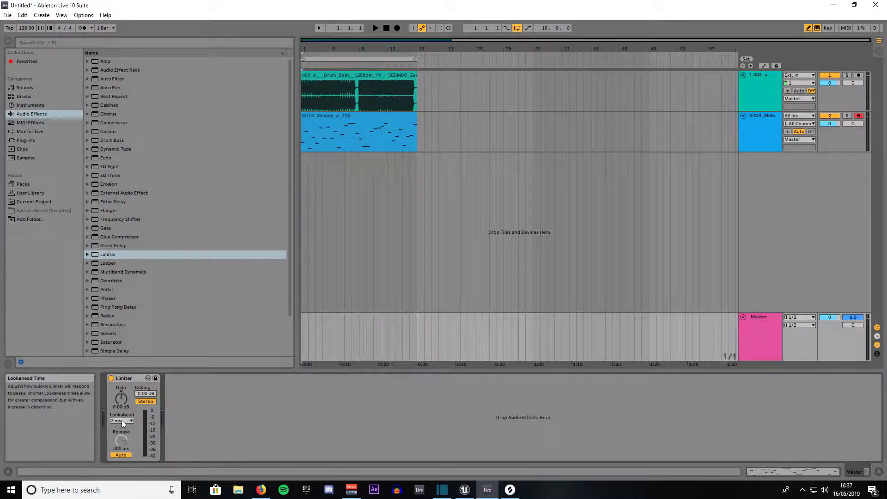
{"action": "left_click", "coordinate": [116, 441]}
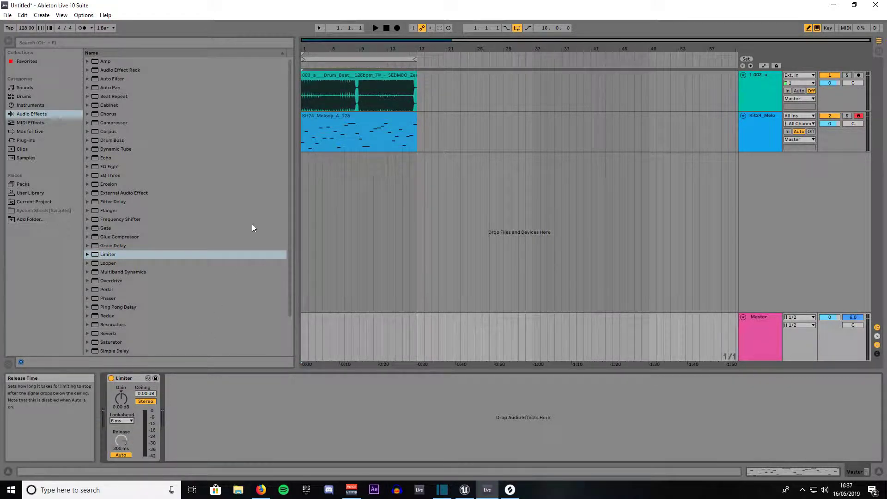
Select the drum beat clip and play the opening bars to listen to the mix.
{"action": "left_click", "coordinate": [326, 77]}
{"action": "key", "text": "space"}
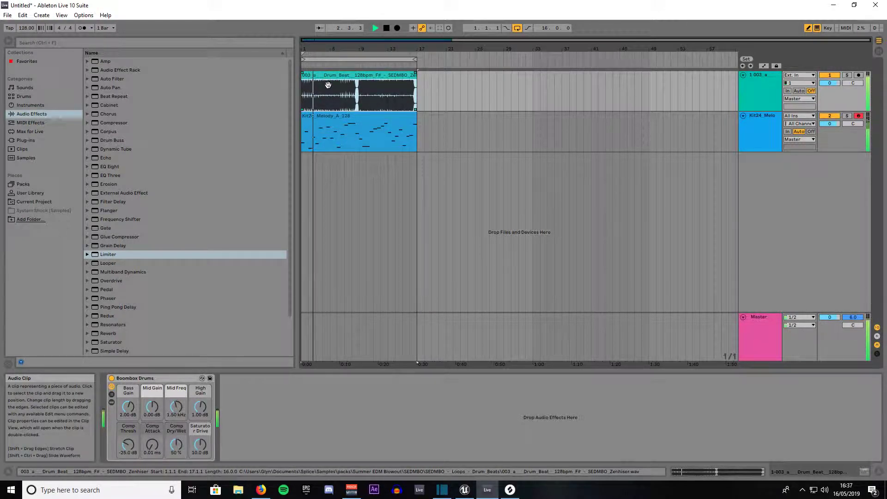
{"action": "key", "text": "space"}
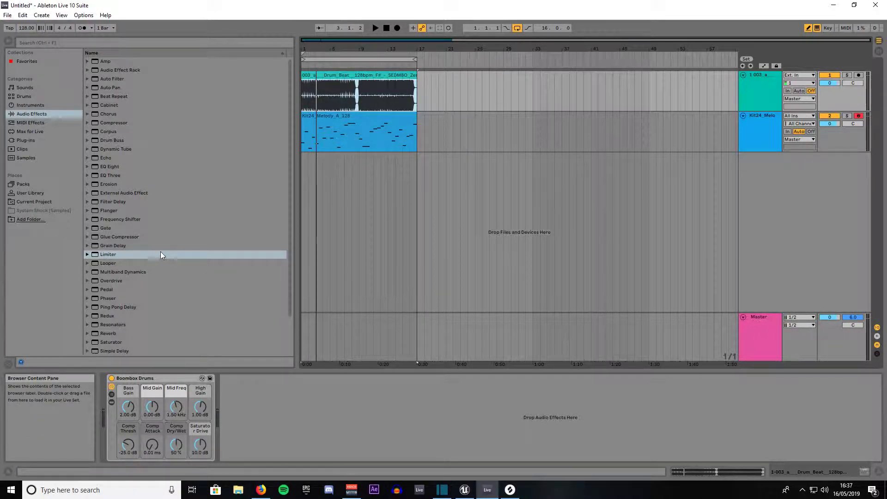
Add an EQ Eight to the Master track and place it before the Limiter.
{"action": "left_click", "coordinate": [107, 166]}
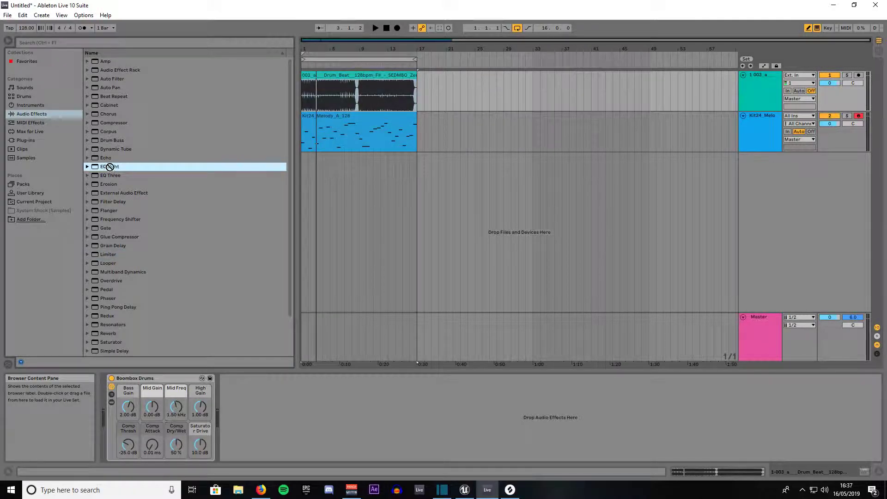
{"action": "left_click_drag", "start_coordinate": [145, 381], "coordinate": [326, 333]}
{"action": "left_click_drag", "start_coordinate": [213, 379], "coordinate": [106, 382]}
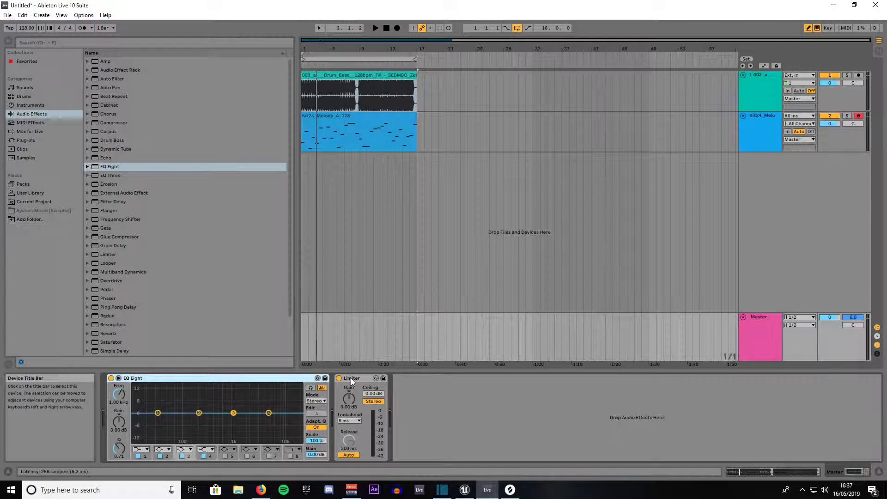
Change EQ Eight band 1 to a 48 dB/octave low cut and set its frequency to 35.0 Hz.
{"action": "left_click", "coordinate": [157, 413]}
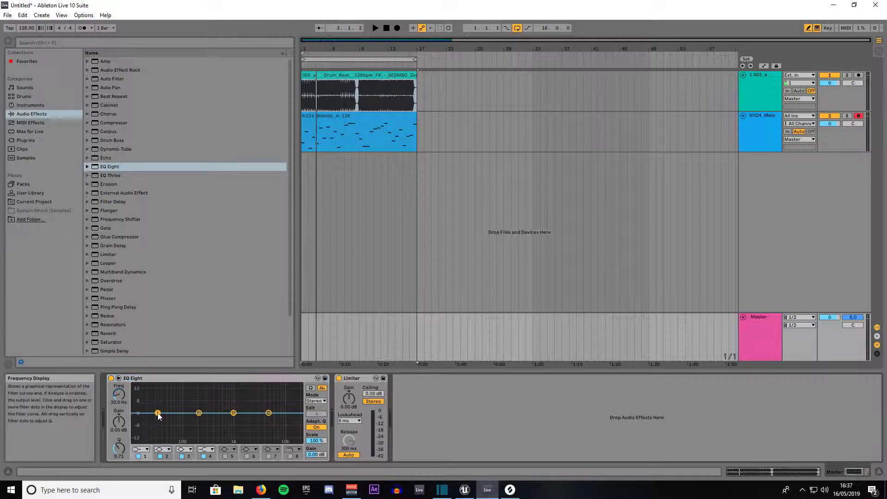
{"action": "left_click", "coordinate": [142, 450]}
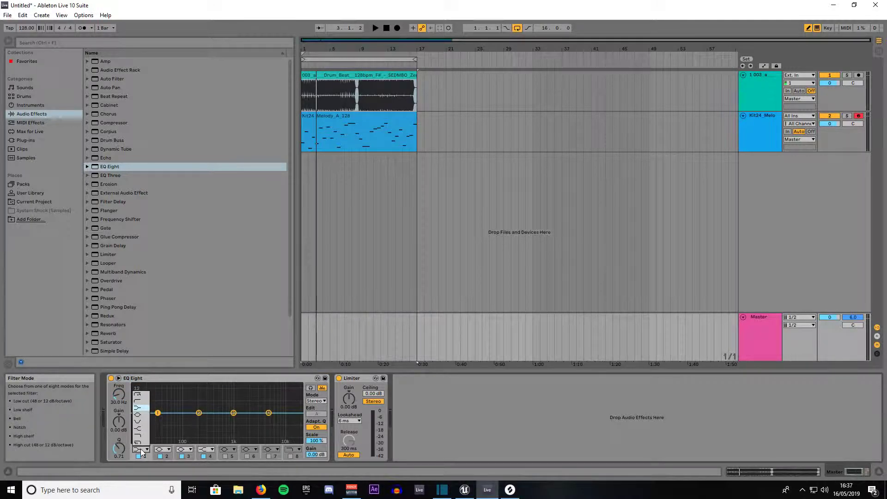
{"action": "left_click", "coordinate": [139, 395]}
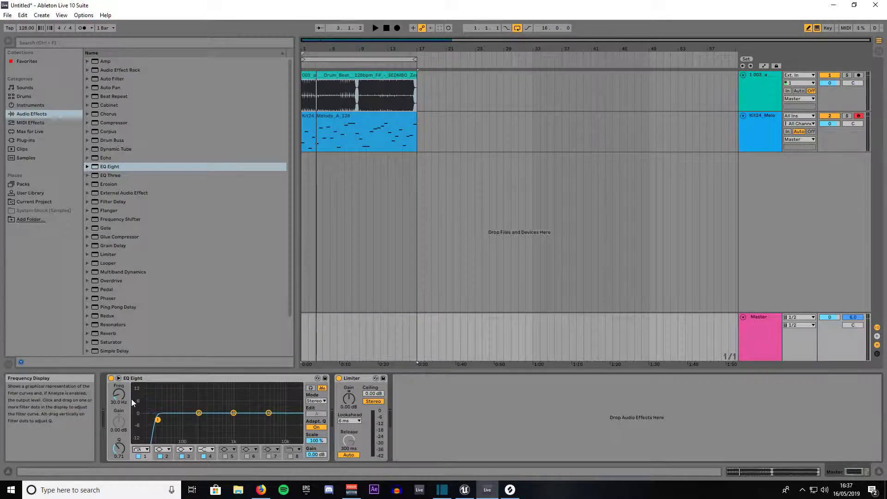
{"action": "left_click_drag", "start_coordinate": [119, 395], "coordinate": [119, 388]}
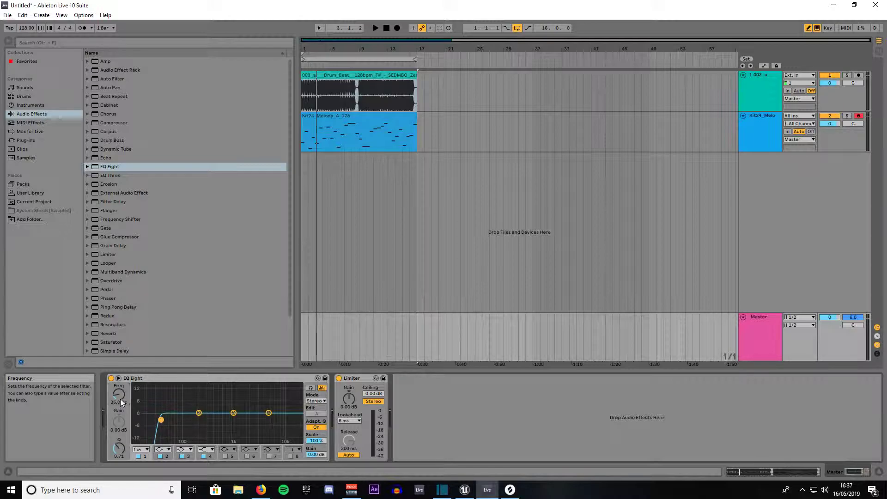
Set EQ Eight band 4 to 18.0 kHz and change it to a 48 dB/octave high cut.
{"action": "left_click", "coordinate": [268, 412]}
{"action": "left_click_drag", "start_coordinate": [120, 398], "coordinate": [120, 387]}
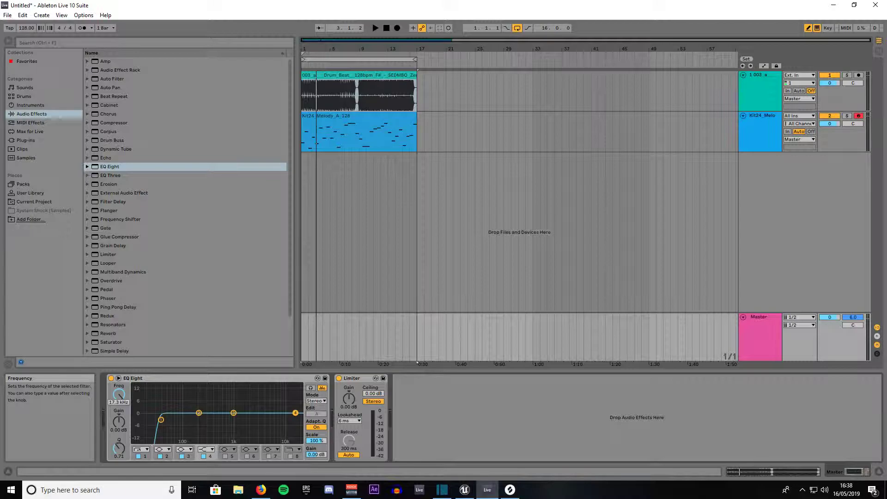
{"action": "left_click", "coordinate": [210, 449]}
{"action": "left_click", "coordinate": [208, 442]}
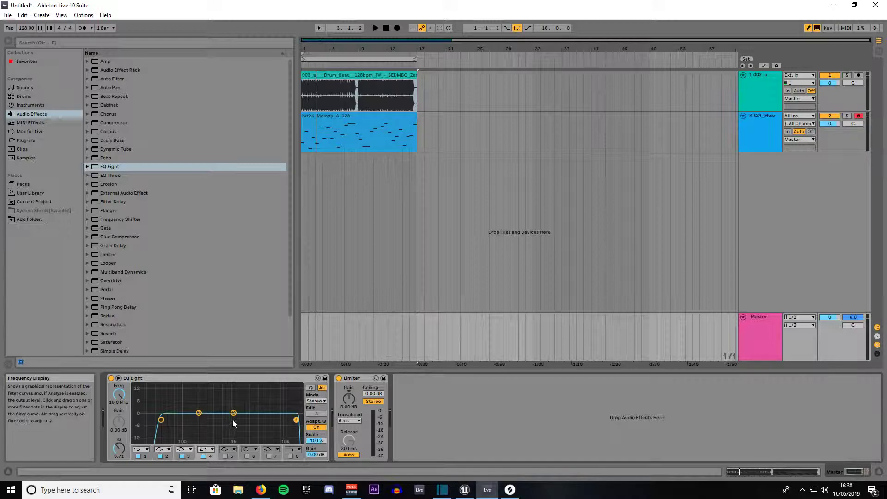
Enable EQ Eight band 5 and set it to 3.25 kHz with 1.50 dB gain and a Q of 3.50.
{"action": "left_click", "coordinate": [224, 456]}
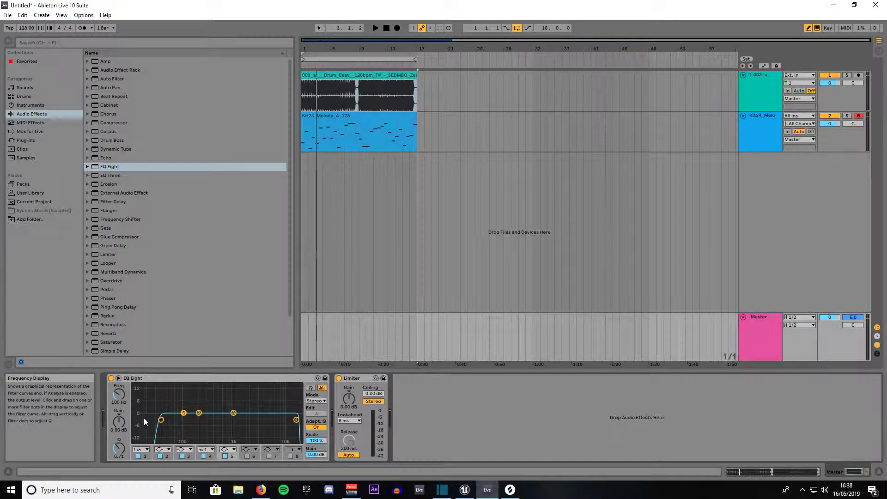
{"action": "left_click_drag", "start_coordinate": [118, 395], "coordinate": [118, 370]}
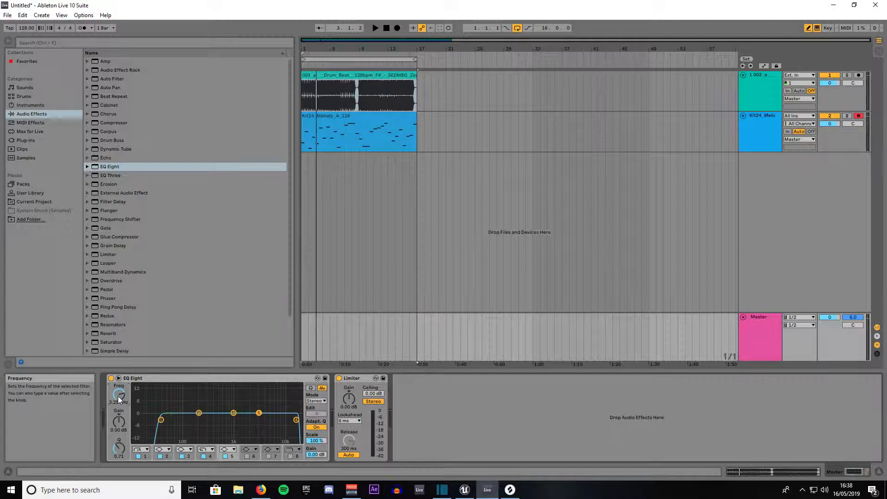
{"action": "left_click_drag", "start_coordinate": [115, 420], "coordinate": [116, 415]}
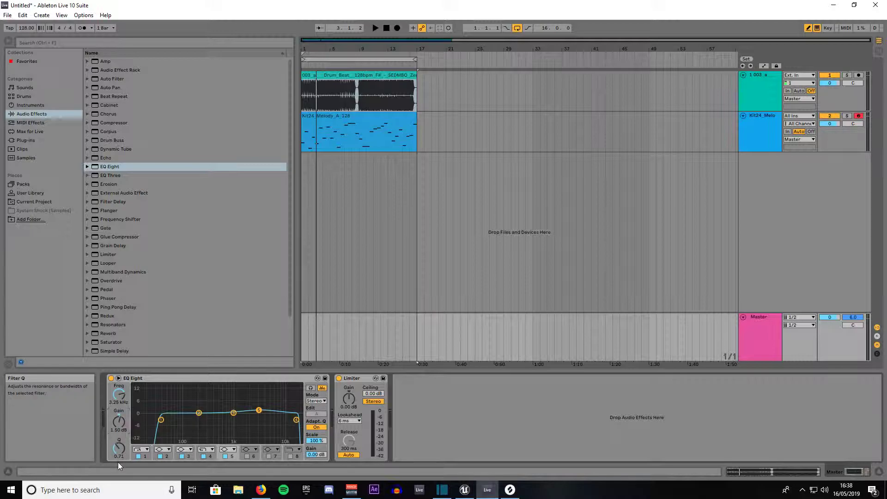
{"action": "left_click_drag", "start_coordinate": [119, 447], "coordinate": [118, 443]}
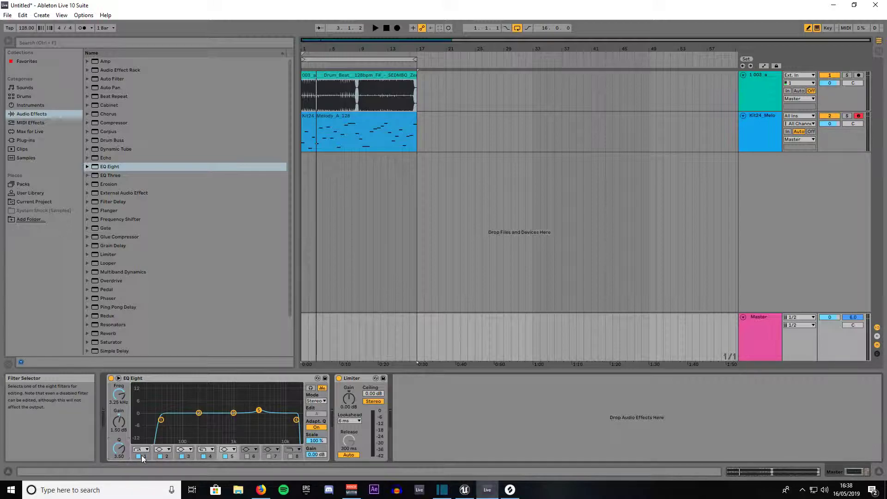
Play a few bars to listen to the equalized master, and select EQ Eight band 1.
{"action": "key", "text": "space"}
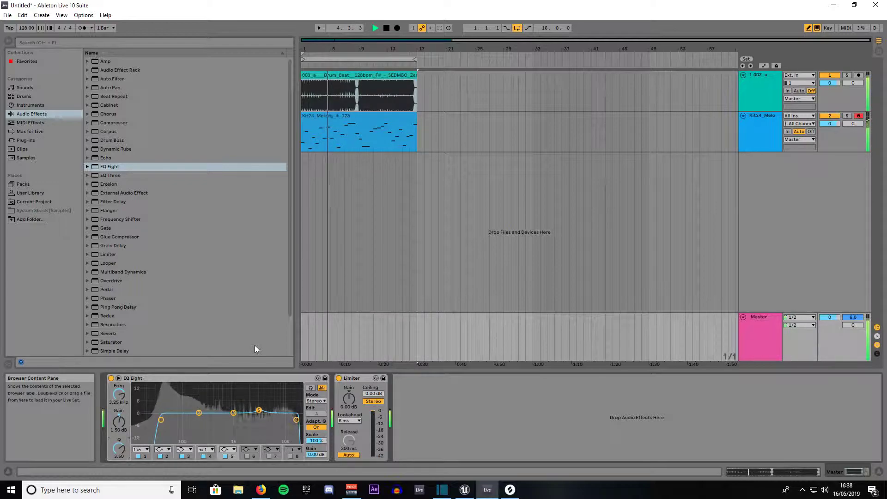
{"action": "key", "text": "space"}
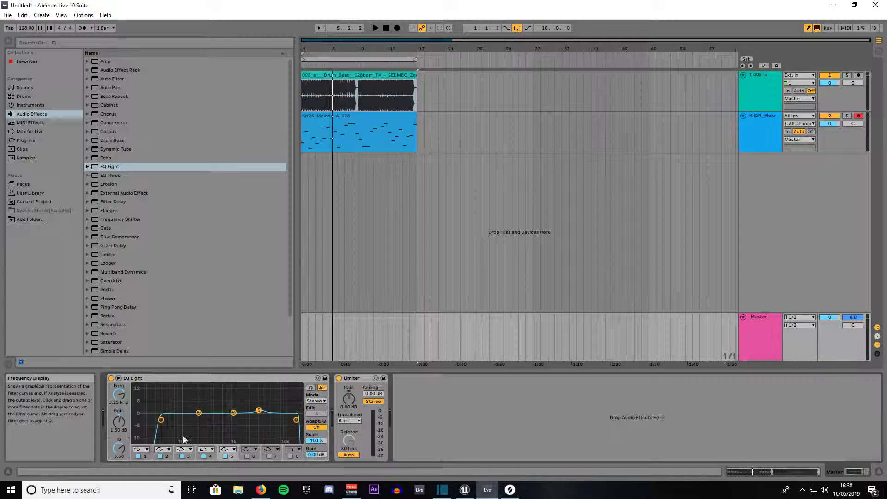
{"action": "left_click", "coordinate": [160, 420]}
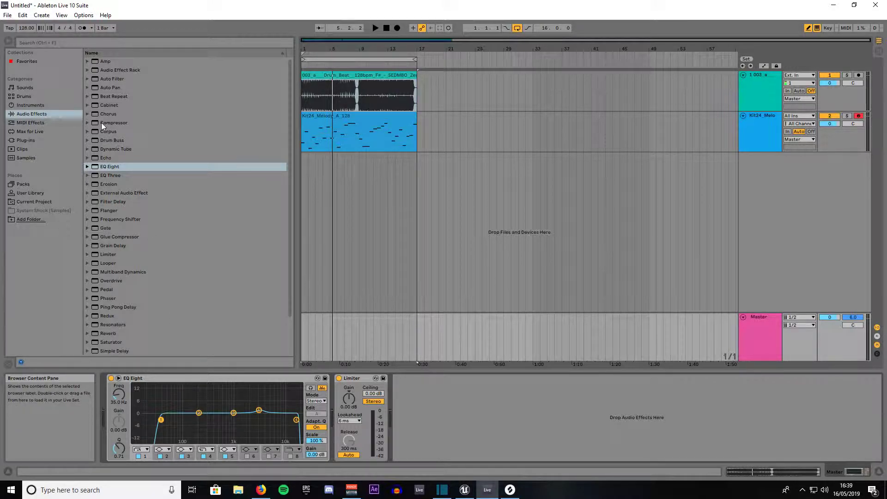
Insert a Glue Compressor before EQ Eight on the Master track and adjust its attack and release.
{"action": "left_click", "coordinate": [103, 237]}
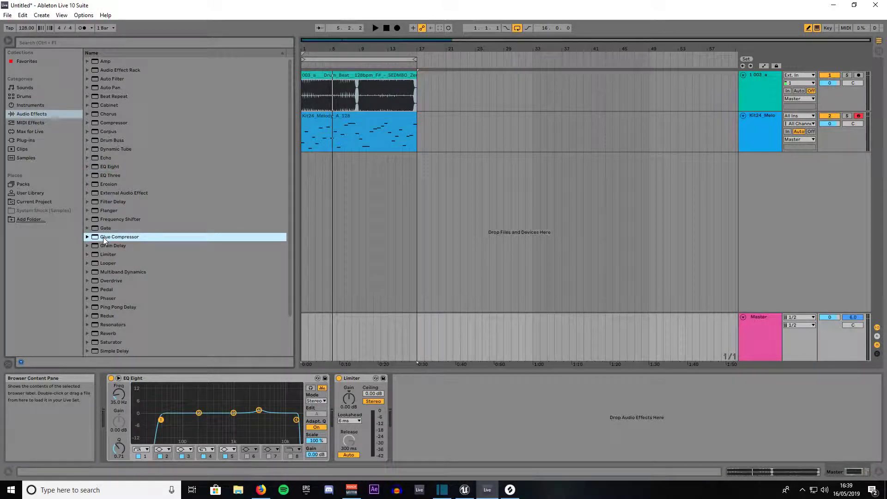
{"action": "left_click_drag", "start_coordinate": [103, 237], "coordinate": [114, 396]}
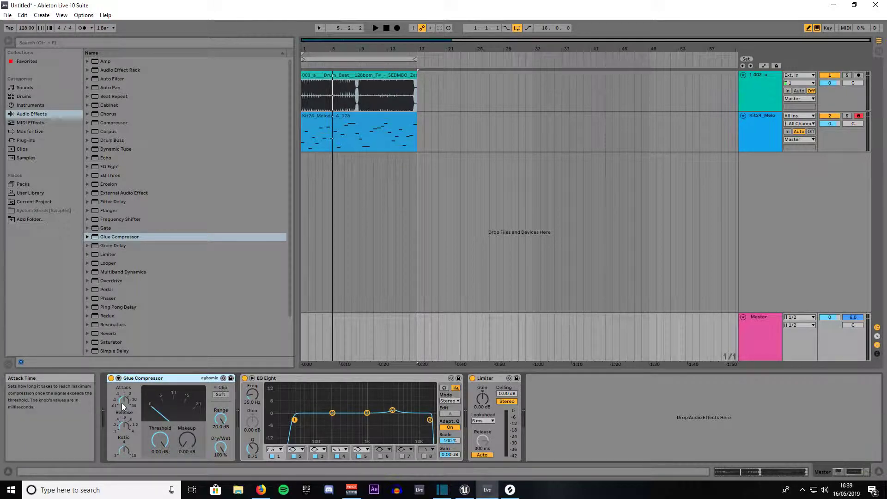
{"action": "left_click", "coordinate": [122, 401]}
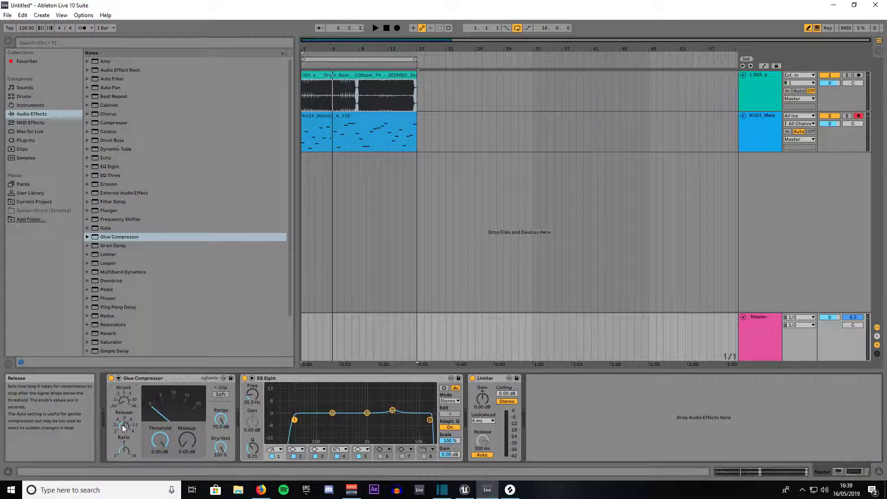
{"action": "left_click_drag", "start_coordinate": [122, 403], "coordinate": [122, 365]}
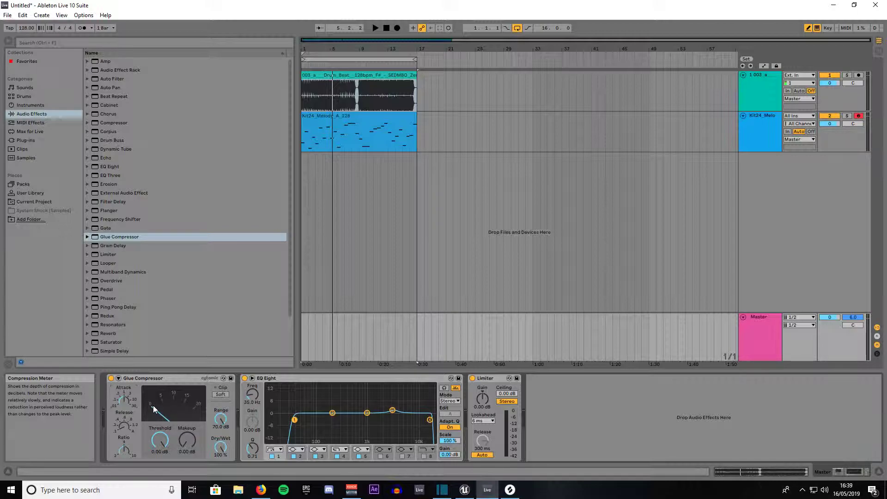
Lower the Glue Compressor's threshold to -4.13 dB while the arrangement plays.
{"action": "key", "text": "space"}
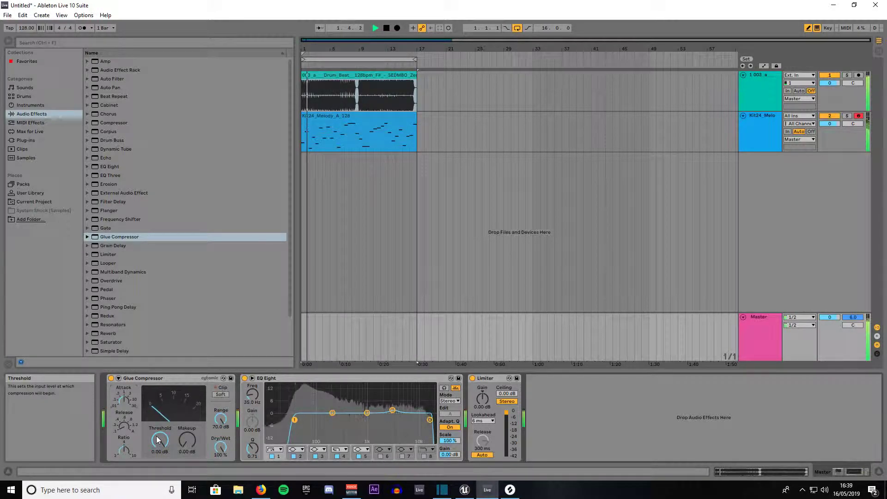
{"action": "left_click_drag", "start_coordinate": [158, 439], "coordinate": [158, 452]}
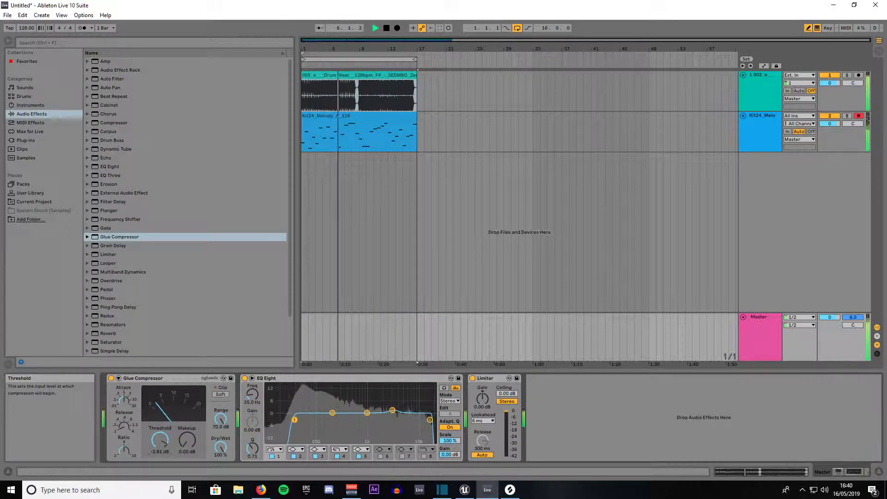
{"action": "left_click_drag", "start_coordinate": [158, 452], "coordinate": [159, 438]}
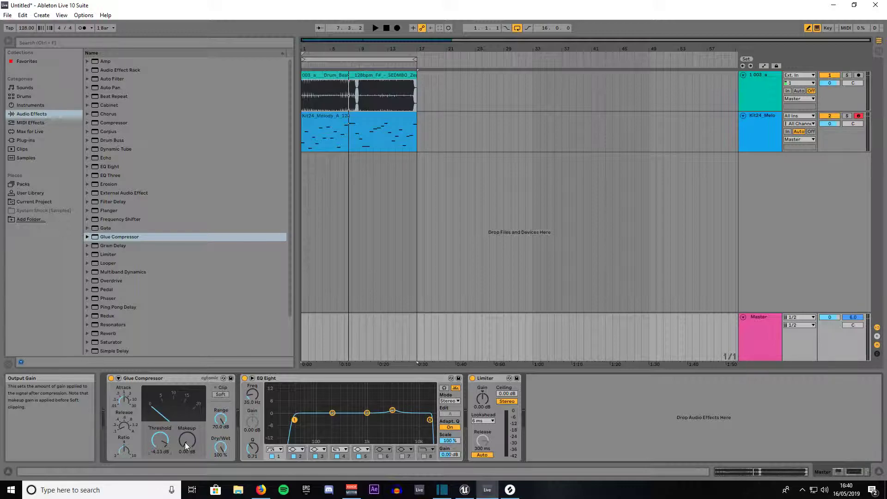
Raise the Glue Compressor's makeup gain to 3.02 dB during playback and fine-tune the threshold to -4.19 dB.
{"action": "key", "text": "space"}
{"action": "left_click_drag", "start_coordinate": [184, 442], "coordinate": [184, 426]}
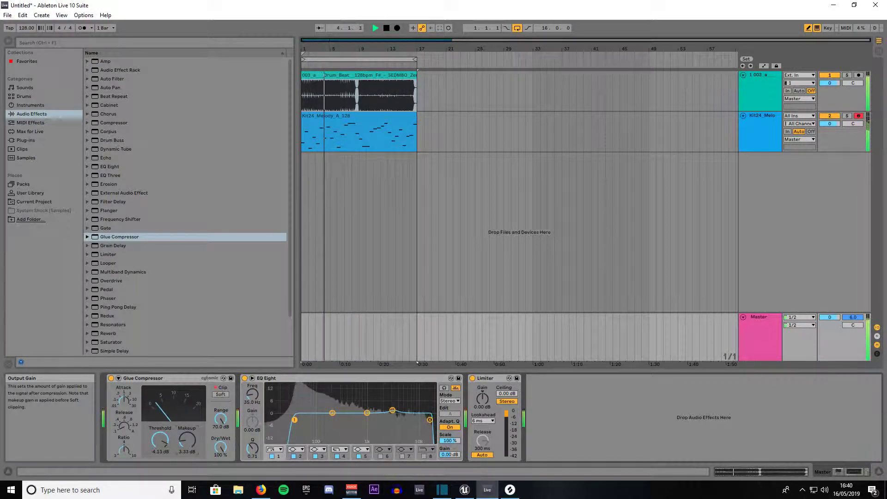
{"action": "left_click_drag", "start_coordinate": [187, 440], "coordinate": [187, 441]}
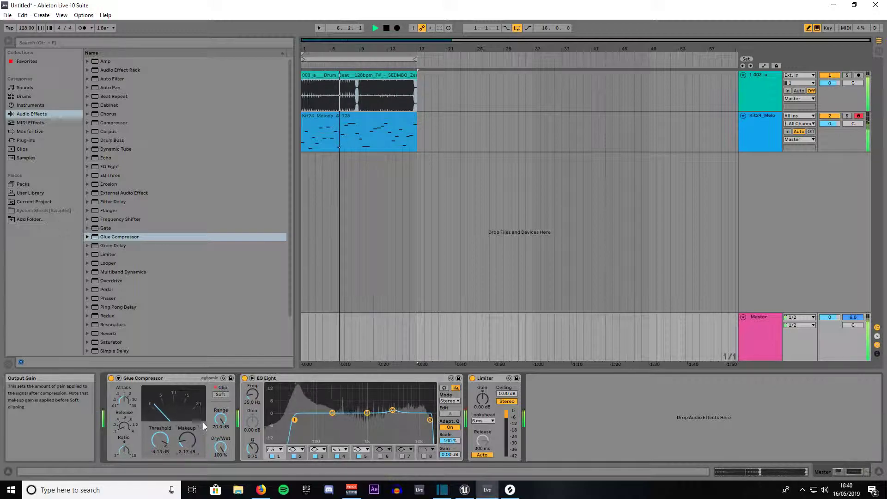
{"action": "left_click_drag", "start_coordinate": [187, 440], "coordinate": [187, 431]}
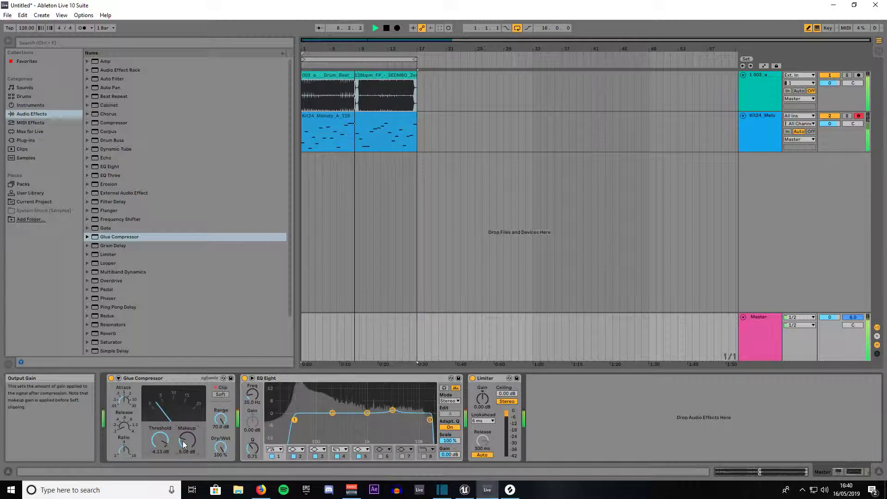
{"action": "left_click_drag", "start_coordinate": [182, 441], "coordinate": [161, 436]}
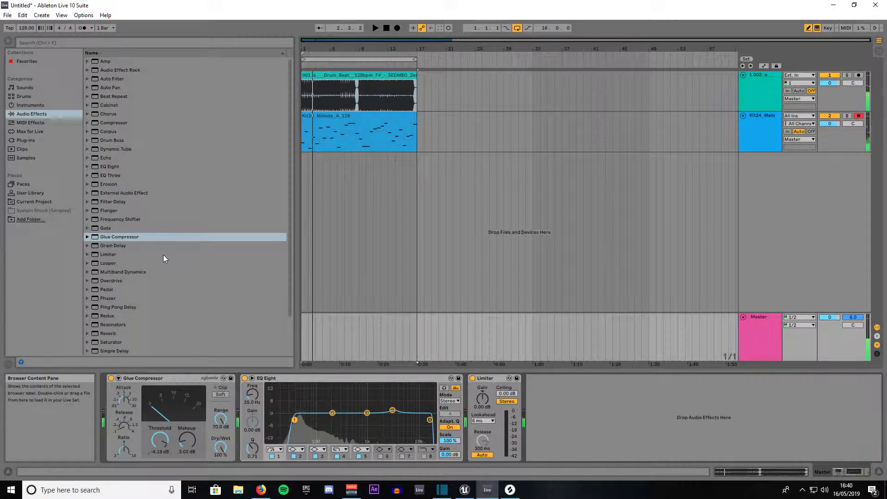
Insert the Multiband Compression preset of Multiband Dynamics between EQ Eight and the Limiter on the Master track.
{"action": "left_click", "coordinate": [87, 273]}
{"action": "scroll", "coordinate": [109, 285], "scroll_direction": "down", "scroll_amount": 1}
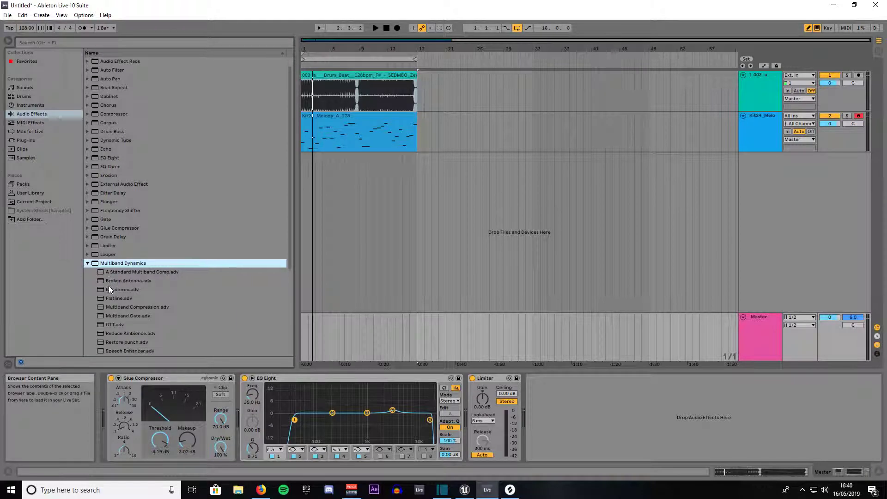
{"action": "left_click", "coordinate": [116, 307]}
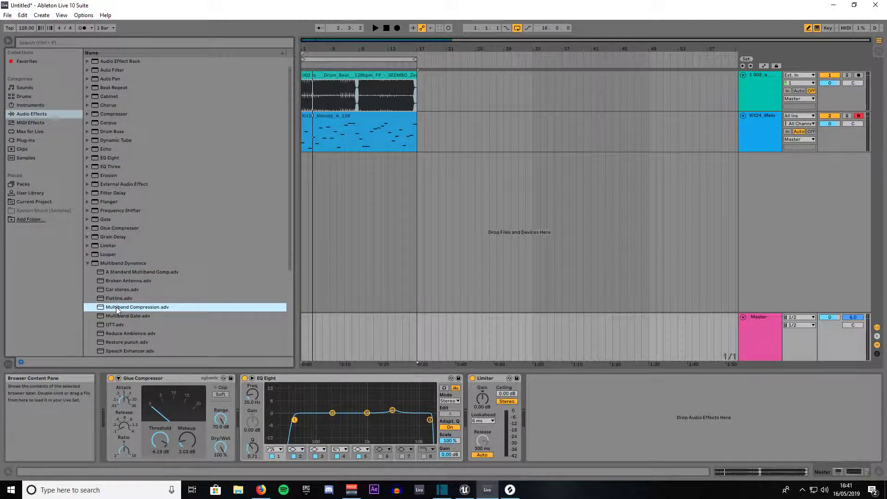
{"action": "mouse_move", "coordinate": [115, 307]}
{"action": "left_mouse_down"}
{"action": "mouse_move", "coordinate": [411, 362]}
{"action": "mouse_move", "coordinate": [467, 392]}
{"action": "left_mouse_up"}
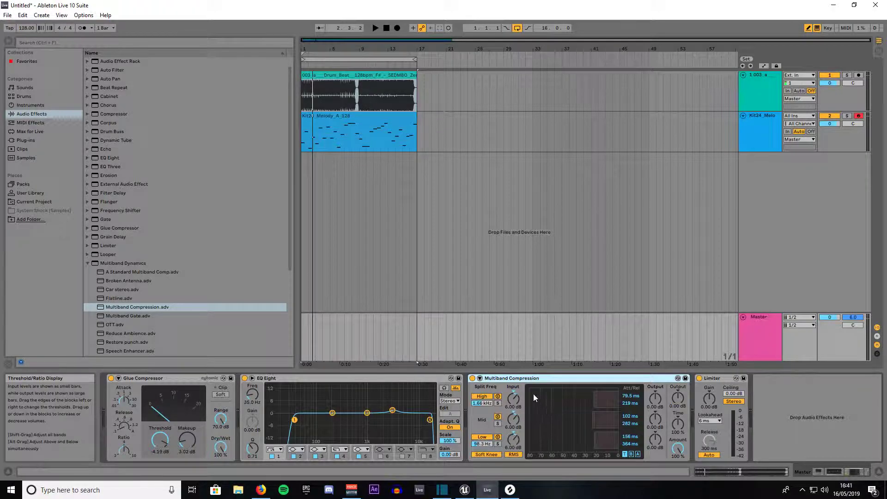
Select all four devices on the Master track, from Glue Compressor to Limiter, and group them into an Audio Effect Rack.
{"action": "left_click", "coordinate": [155, 378]}
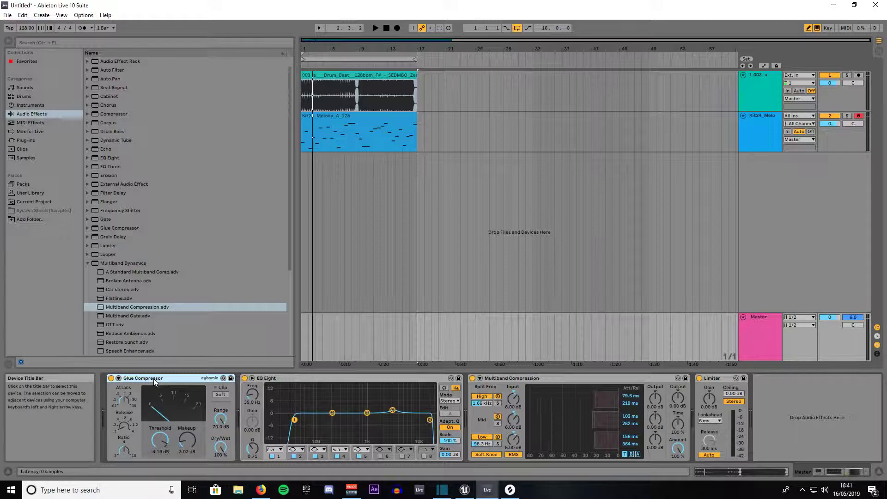
{"action": "left_click", "coordinate": [284, 378]}
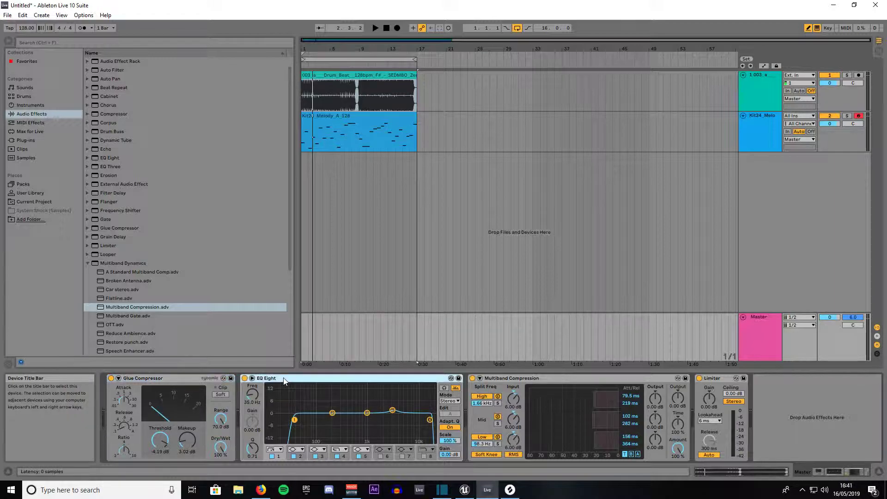
{"action": "left_click", "coordinate": [539, 378]}
{"action": "left_click", "coordinate": [718, 379]}
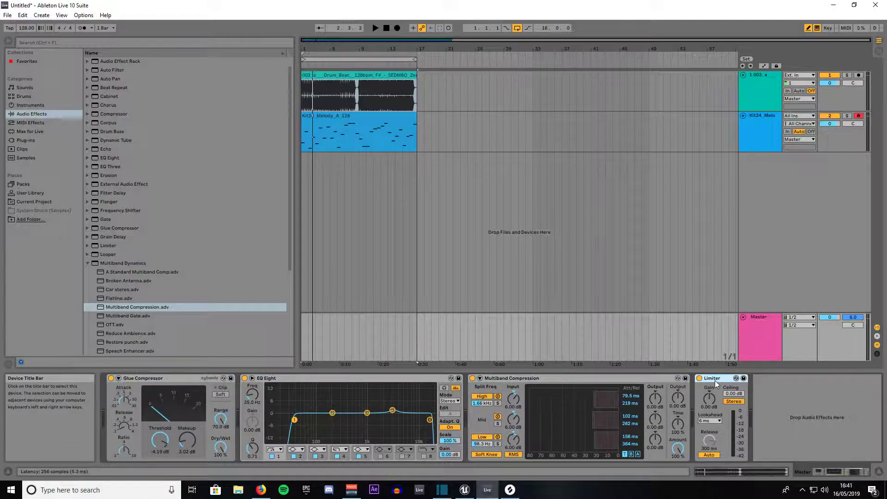
{"action": "key", "text": "ctrl+a"}
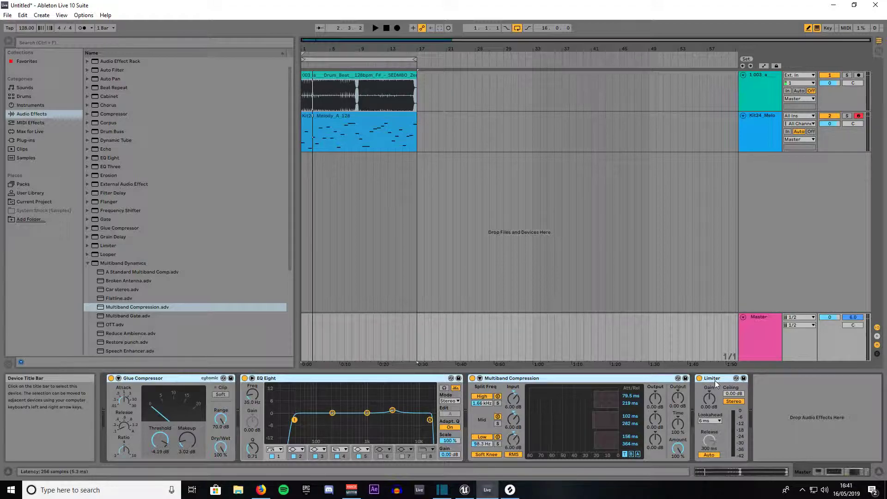
{"action": "key", "text": "ctrl+g"}
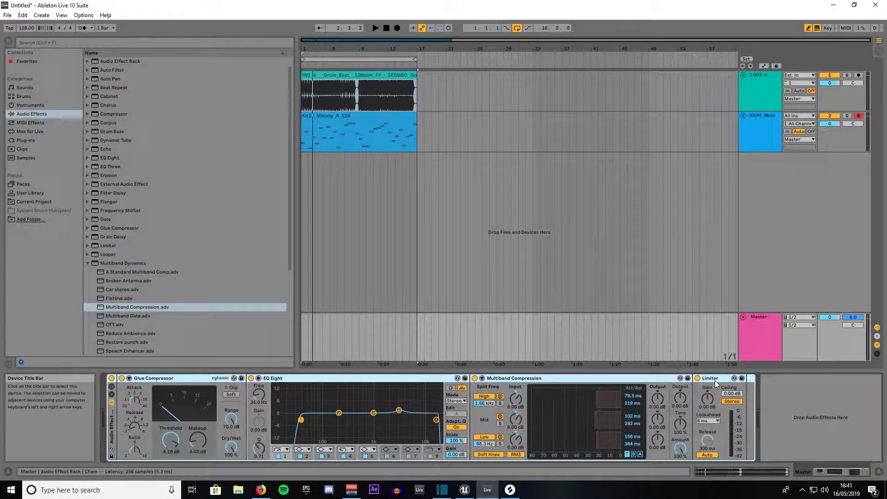
Toggle the whole mastering rack off and on several times, leaving it bypassed.
{"action": "left_click", "coordinate": [111, 379]}
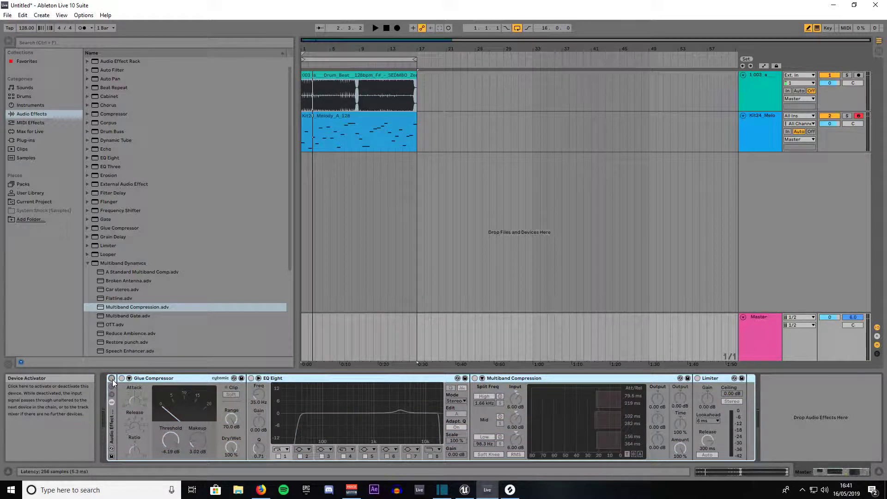
{"action": "left_click", "coordinate": [112, 379]}
{"action": "left_click", "coordinate": [111, 379]}
{"action": "left_click", "coordinate": [112, 380]}
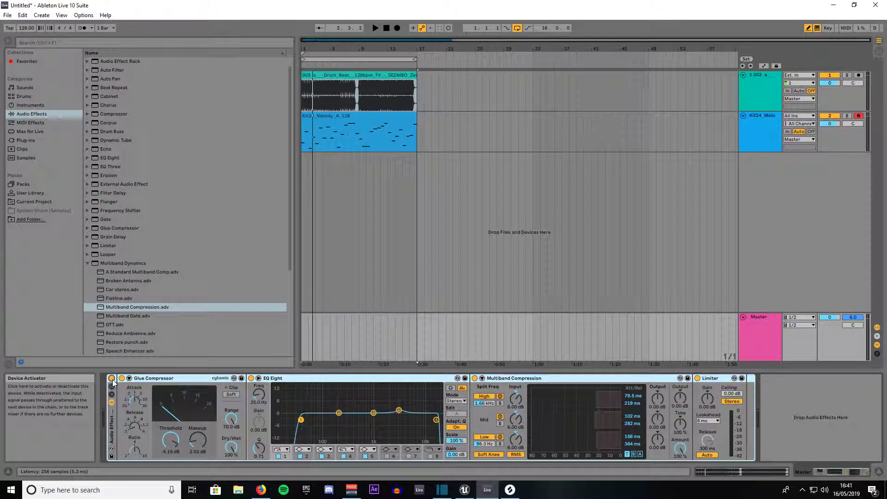
{"action": "left_click", "coordinate": [112, 379]}
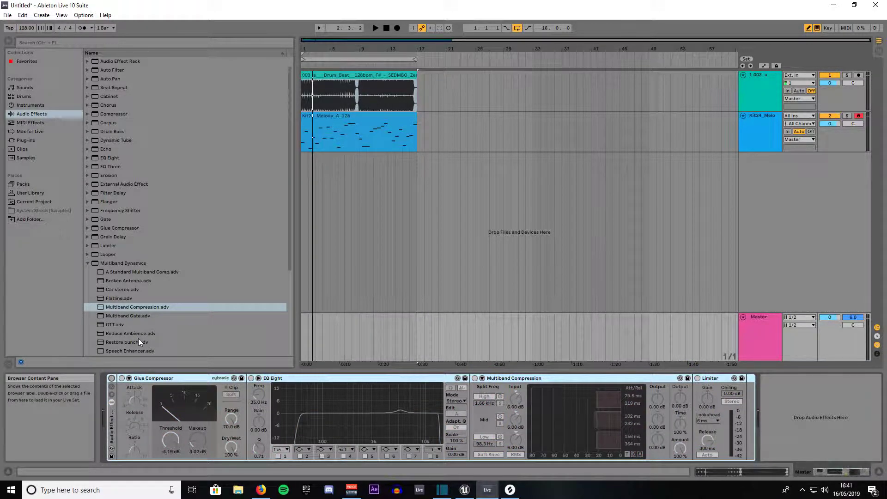
Play the arrangement while switching the rack on and off to compare the master with and without processing, then stop with the rack active.
{"action": "key", "text": "space"}
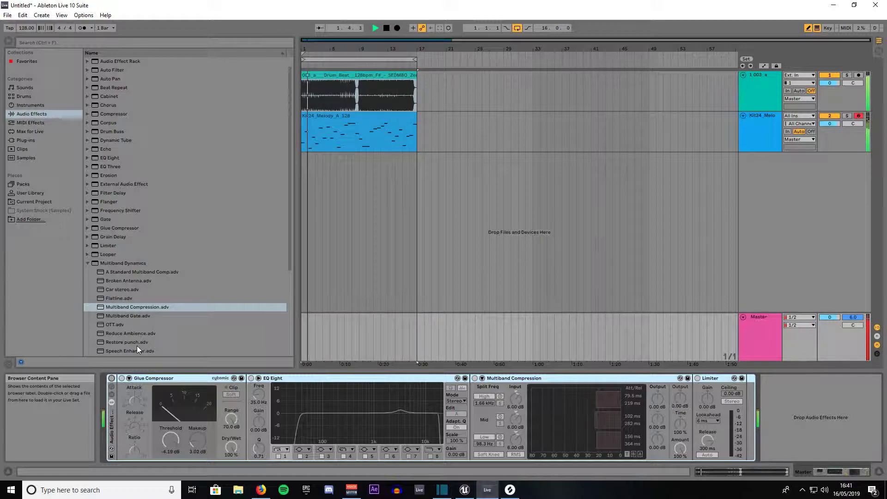
{"action": "left_click", "coordinate": [111, 378]}
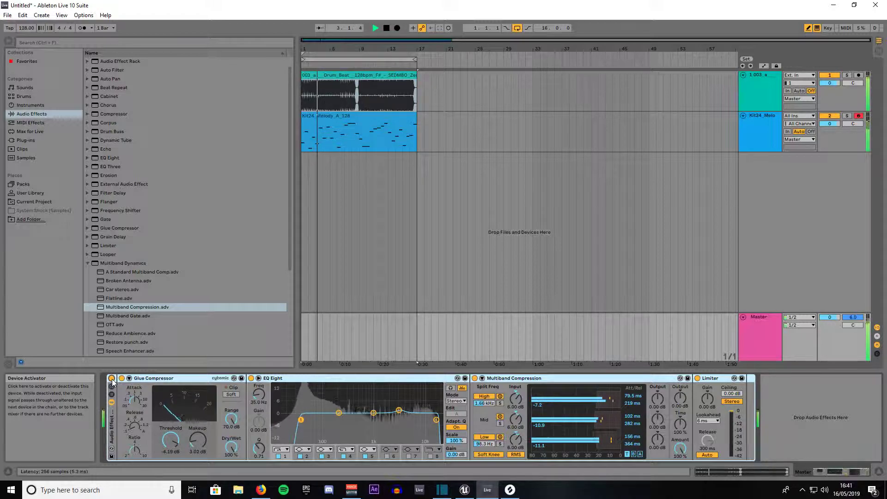
{"action": "left_click", "coordinate": [112, 378]}
{"action": "key", "text": "space"}
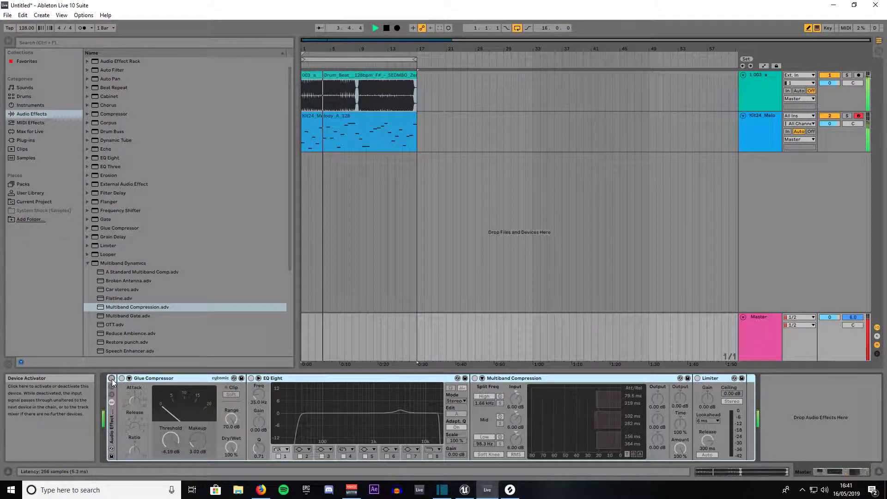
{"action": "left_click", "coordinate": [112, 379]}
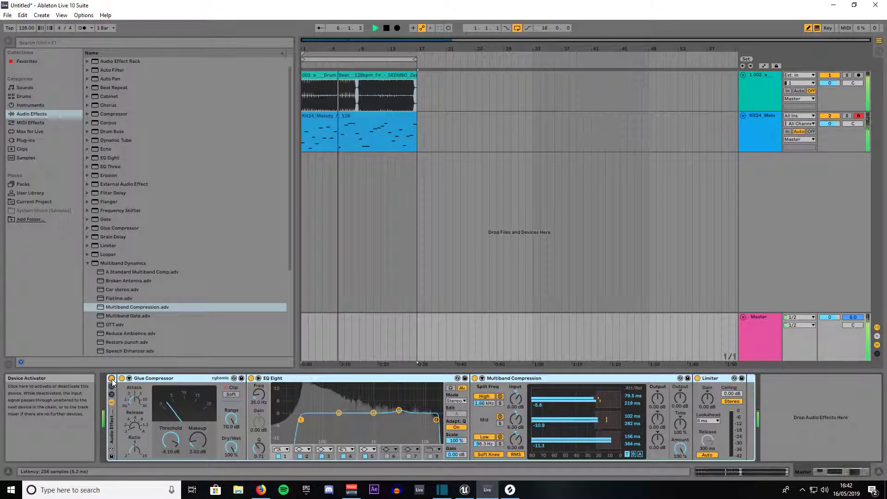
{"action": "left_click", "coordinate": [112, 378]}
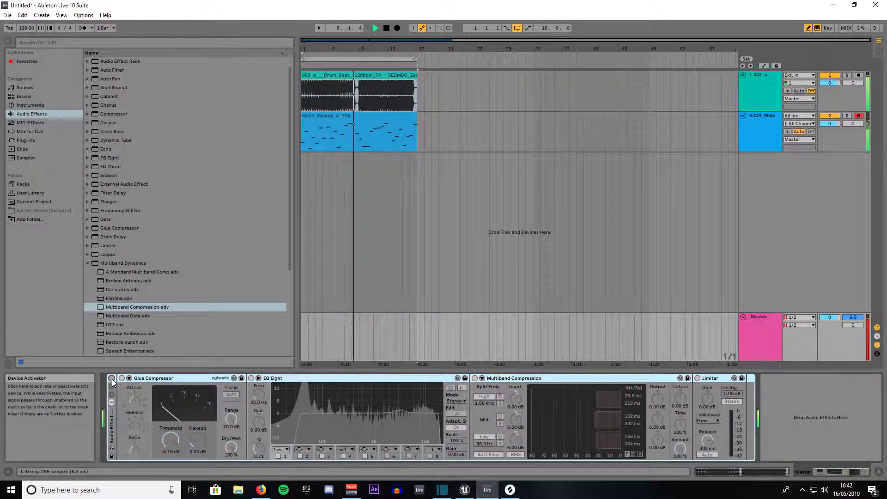
{"action": "left_click", "coordinate": [111, 378]}
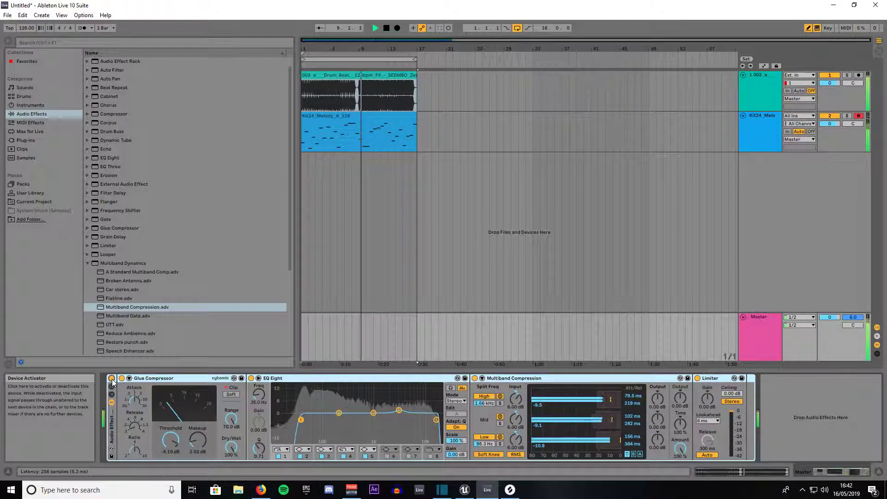
{"action": "key", "text": "space"}
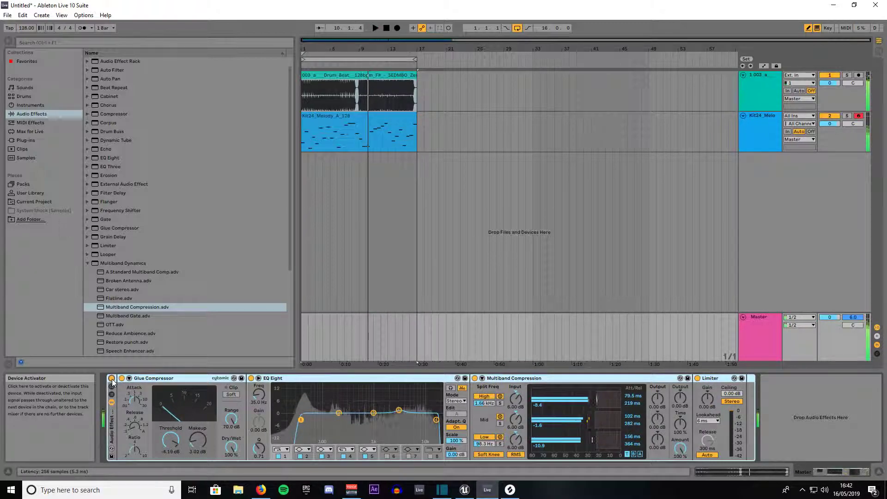